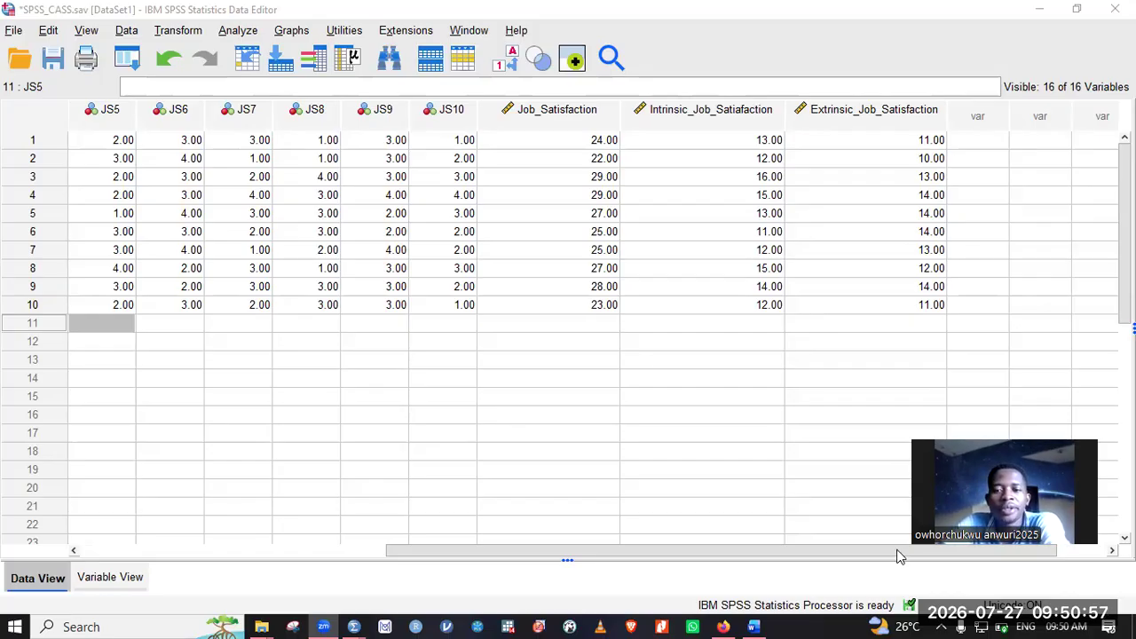
Set up an Independent-Samples T Test with Gender as the grouping variable.
scroll(873, 557, left, 3)
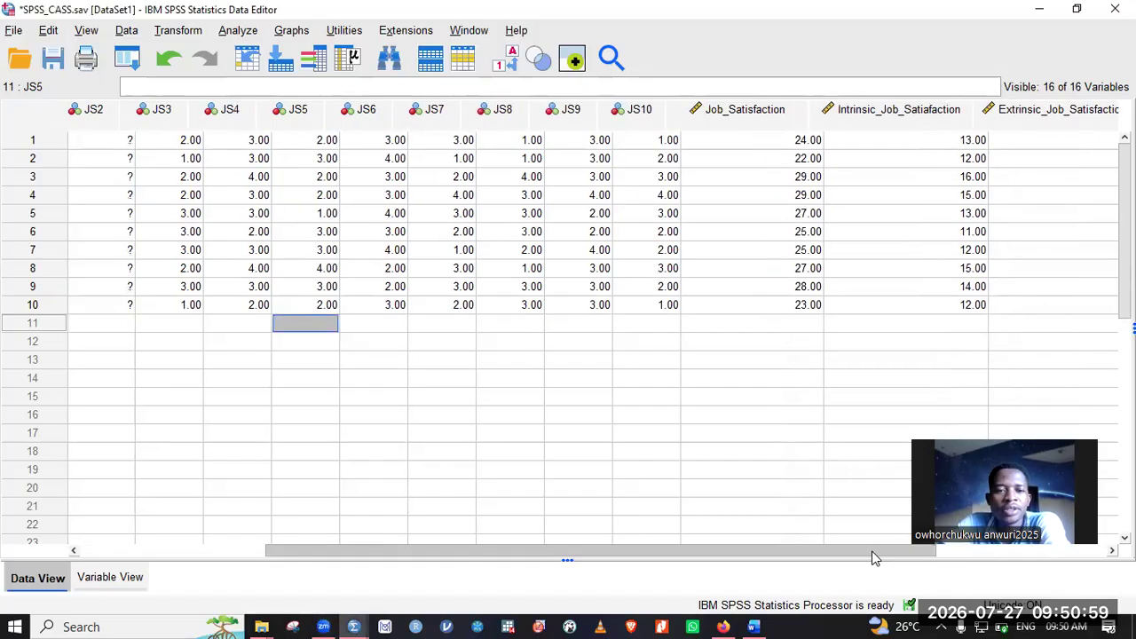
scroll(872, 556, left, 1)
scroll(872, 556, left, 1)
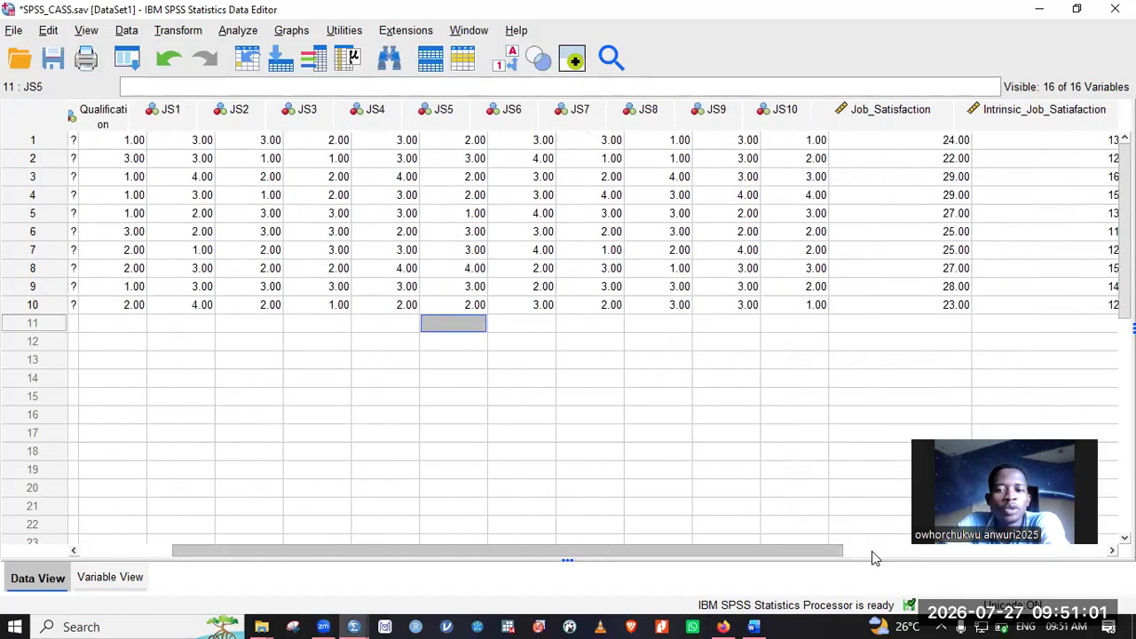
scroll(873, 556, left, 1)
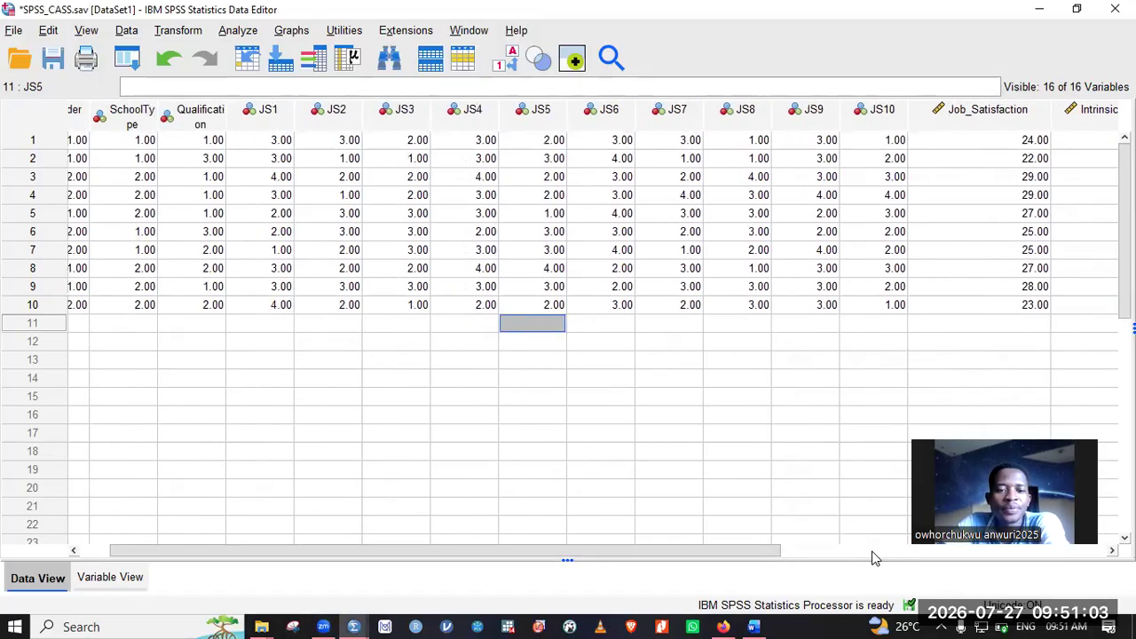
scroll(872, 557, left, 1)
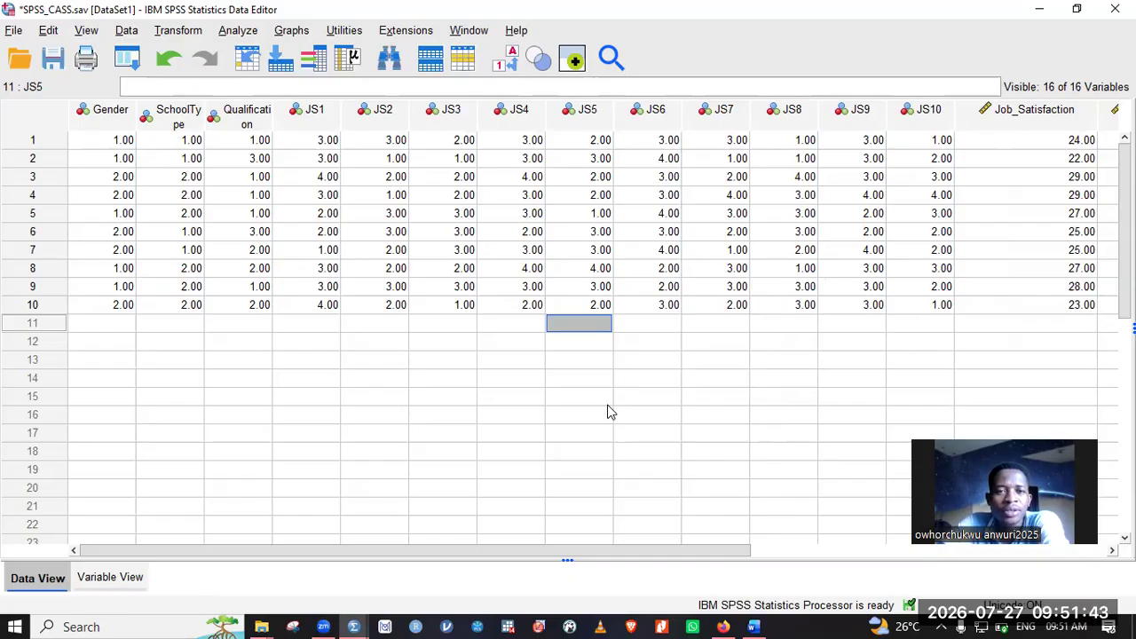
click(229, 32)
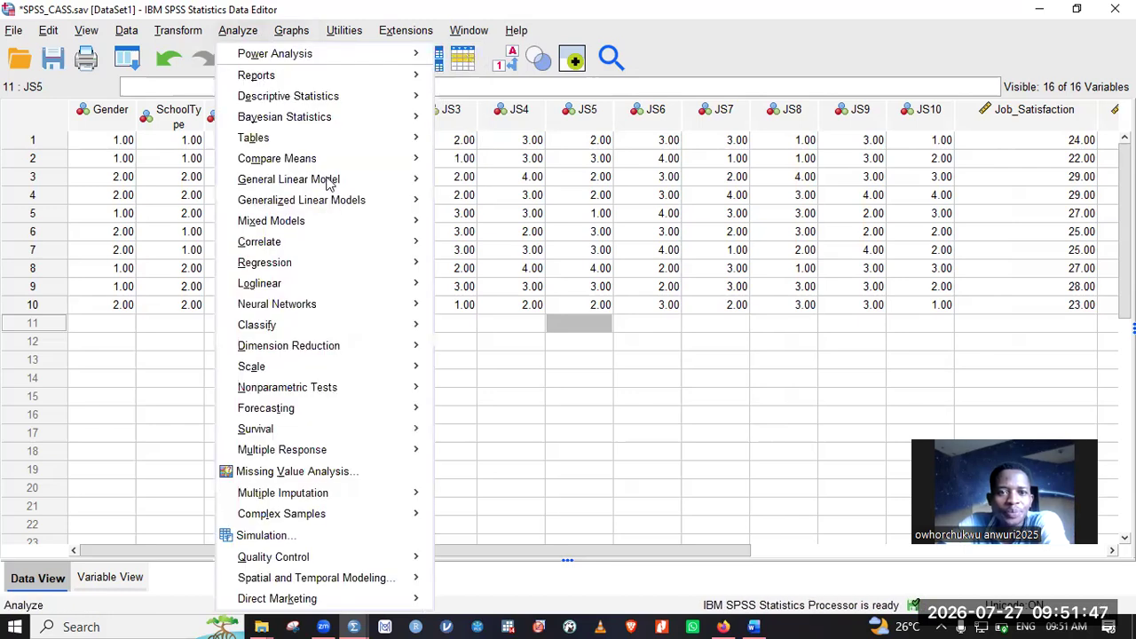
mouse_move(391, 159)
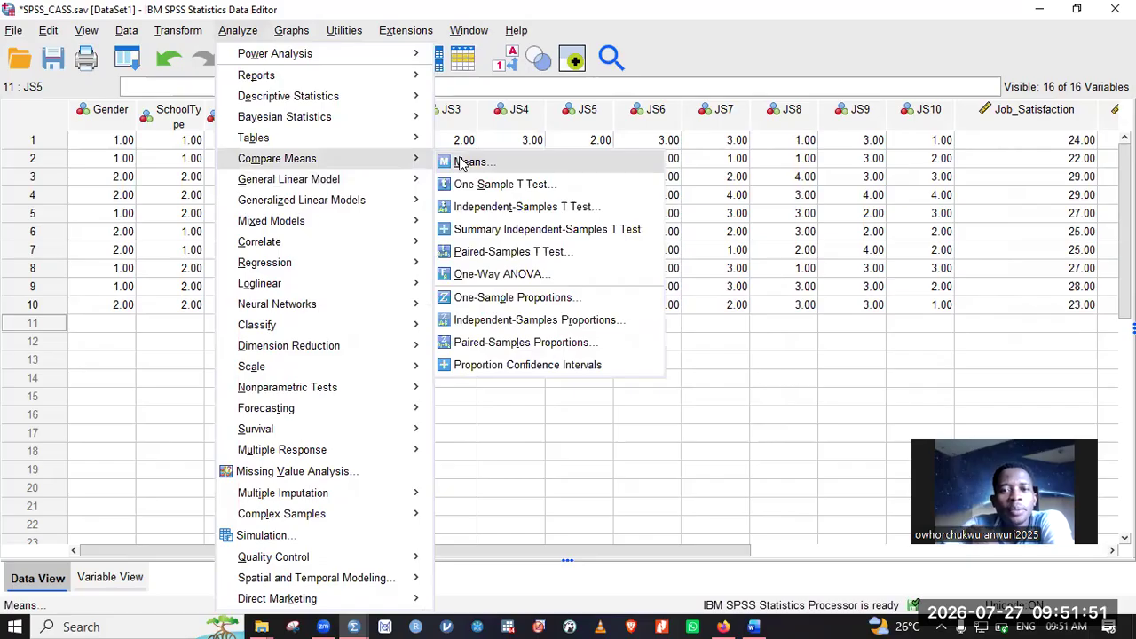
click(469, 207)
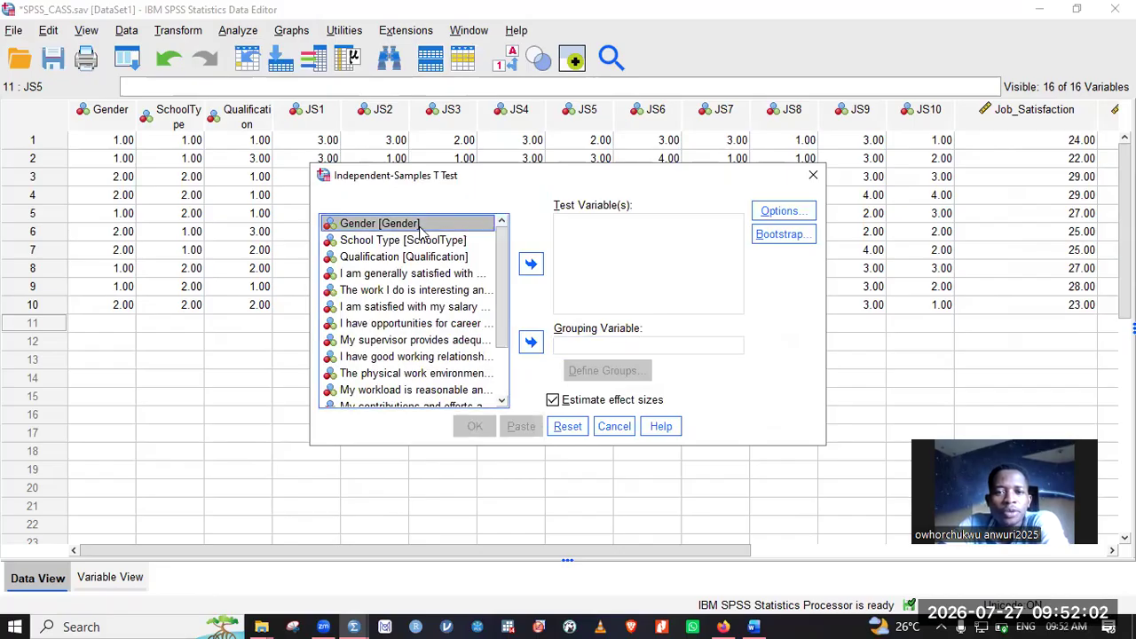
click(531, 346)
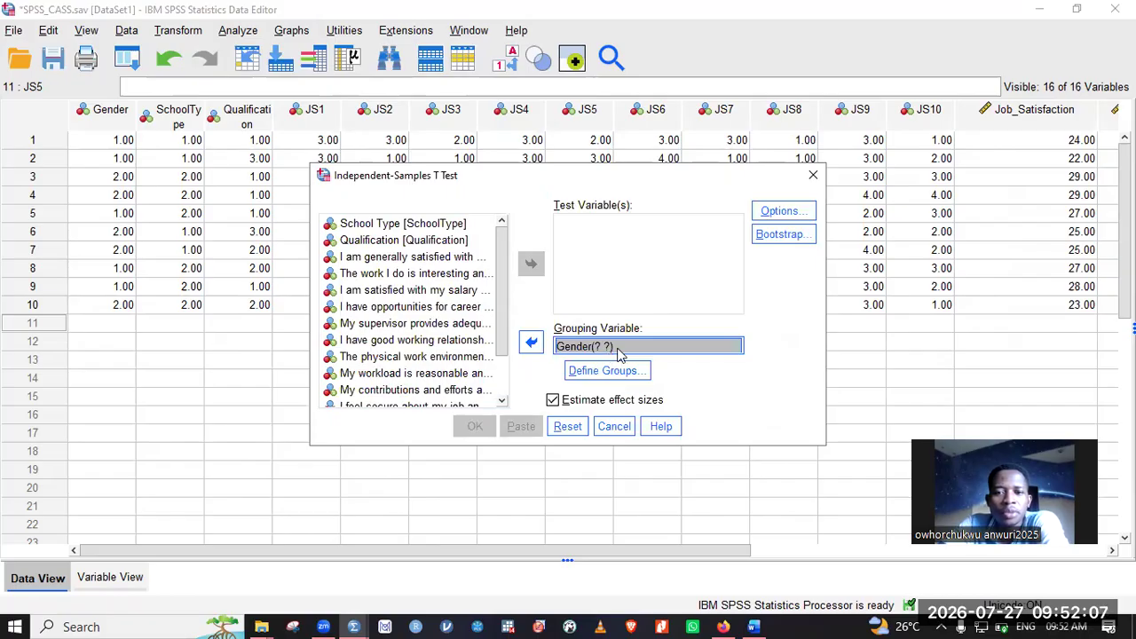
Define the Gender groups with specified values, 1 for Group 1 and 2 for Group 2.
click(611, 376)
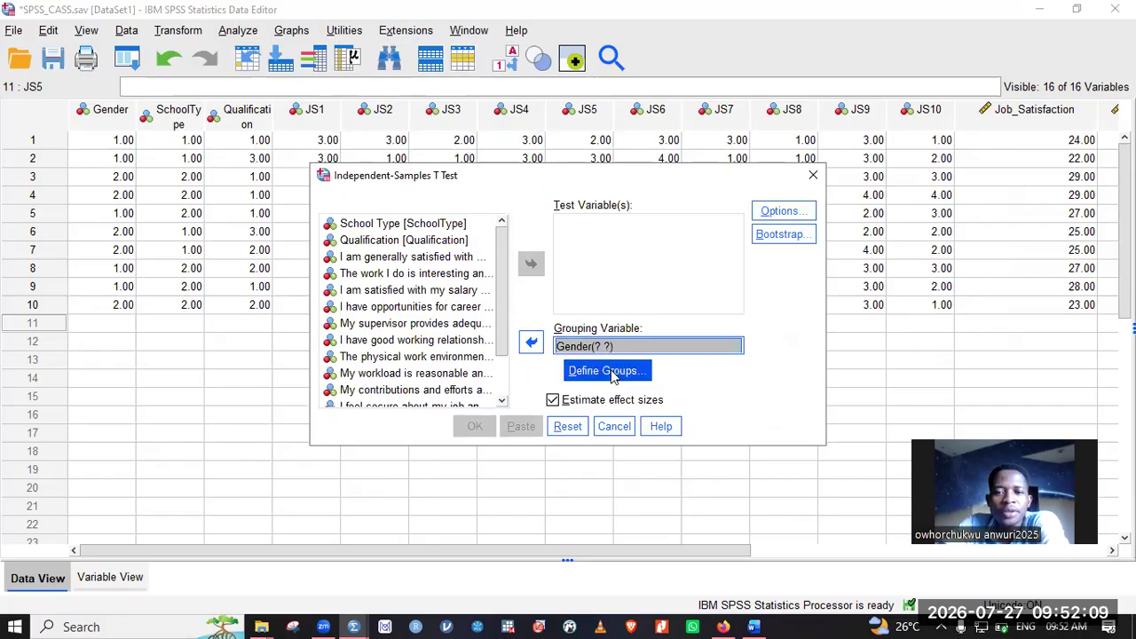
click(611, 375)
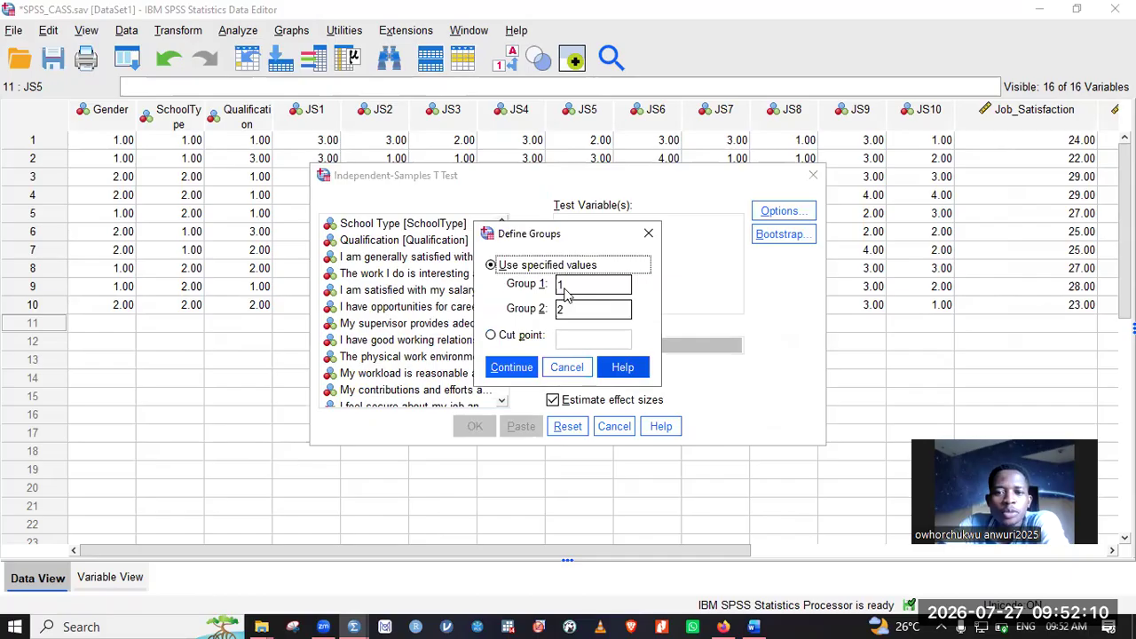
click(563, 286)
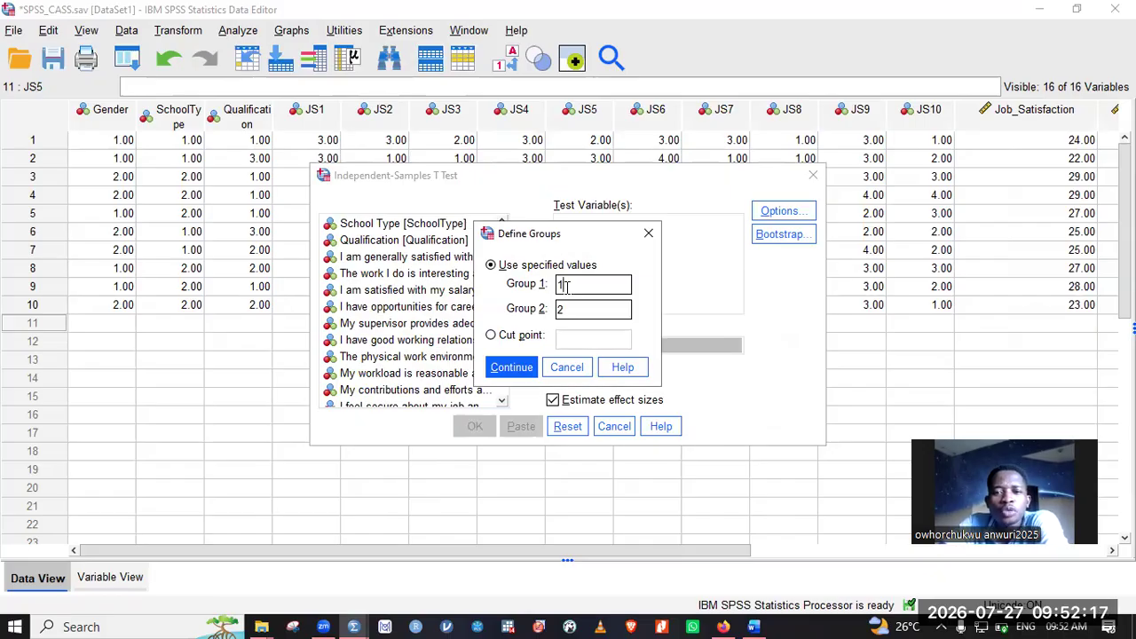
click(563, 310)
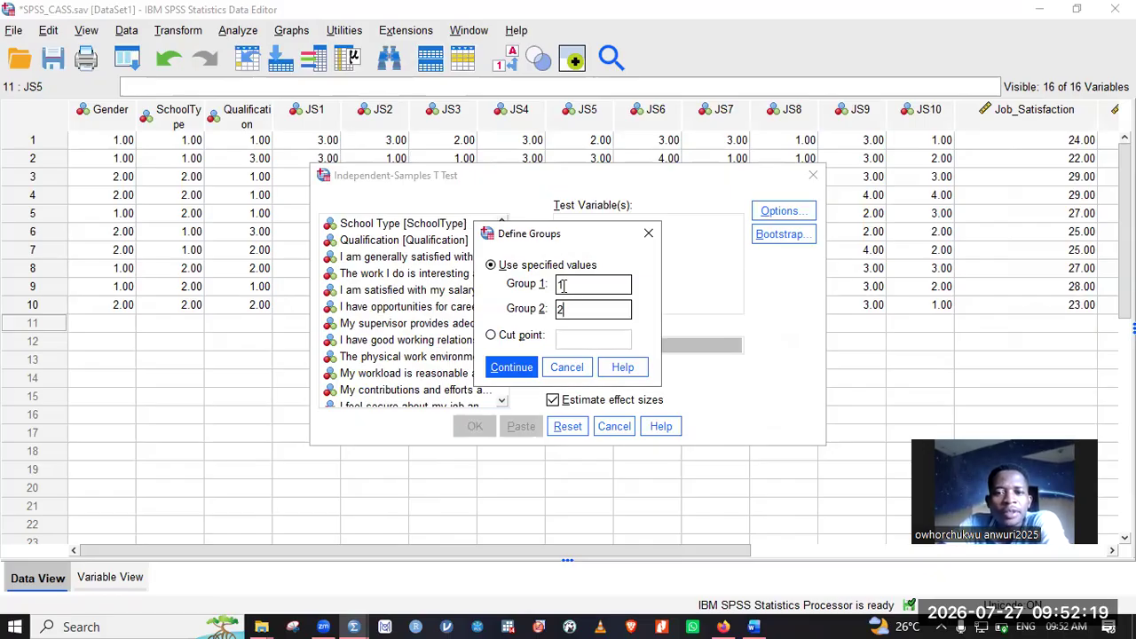
click(562, 285)
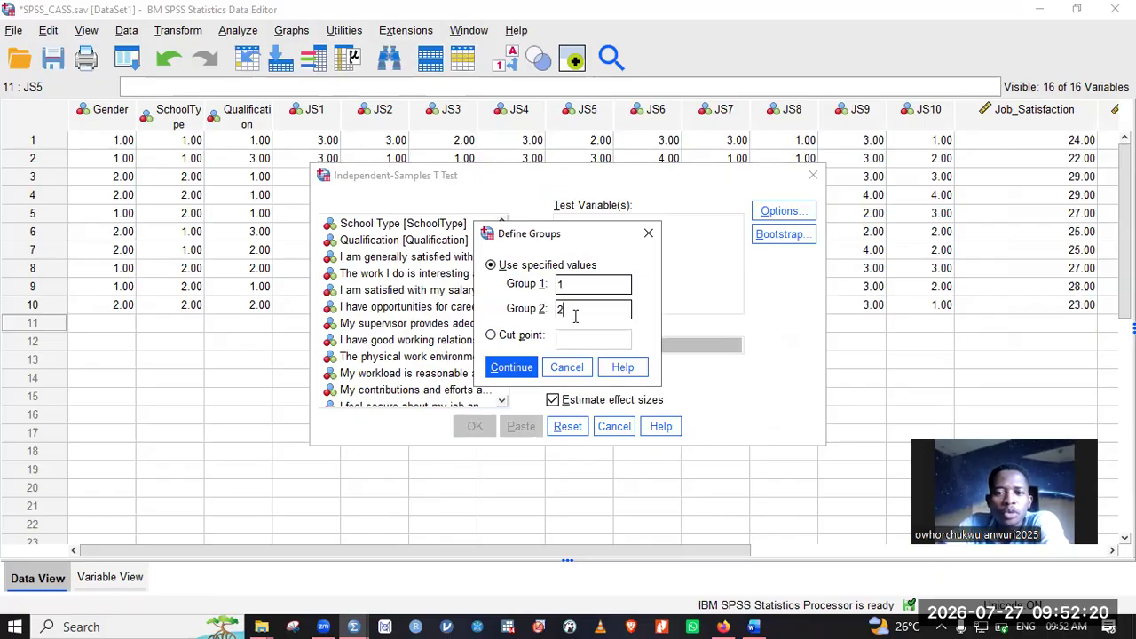
click(525, 368)
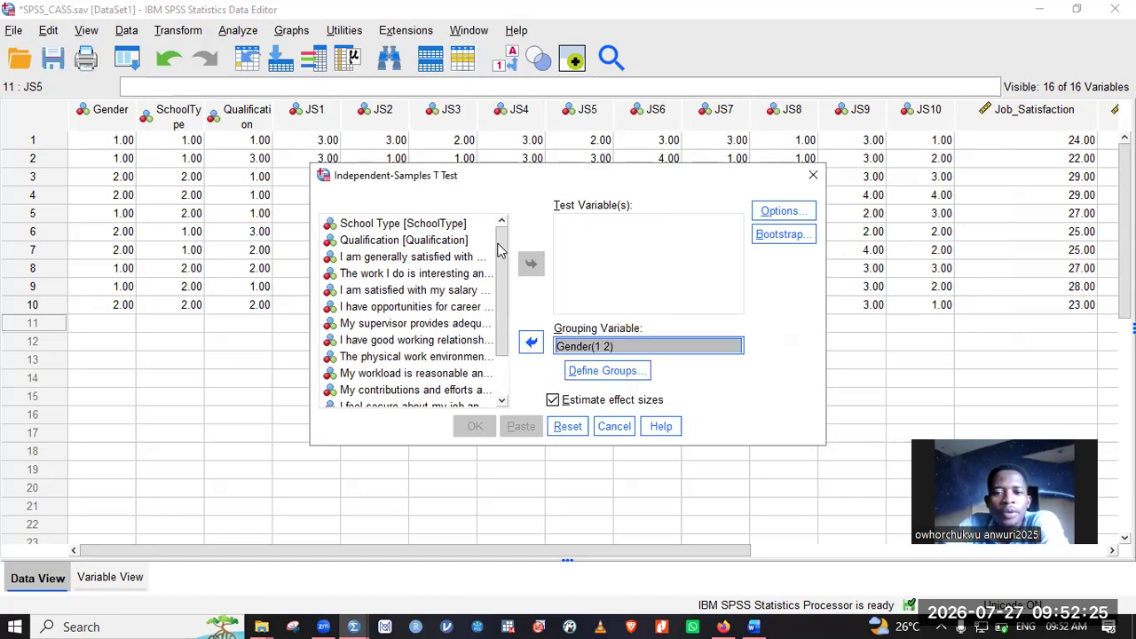
Add Job_Satisfaction as the test variable, accepting a 95% confidence interval with cases excluded analysis by analysis and effect sizes estimated.
scroll(502, 332, down, 3)
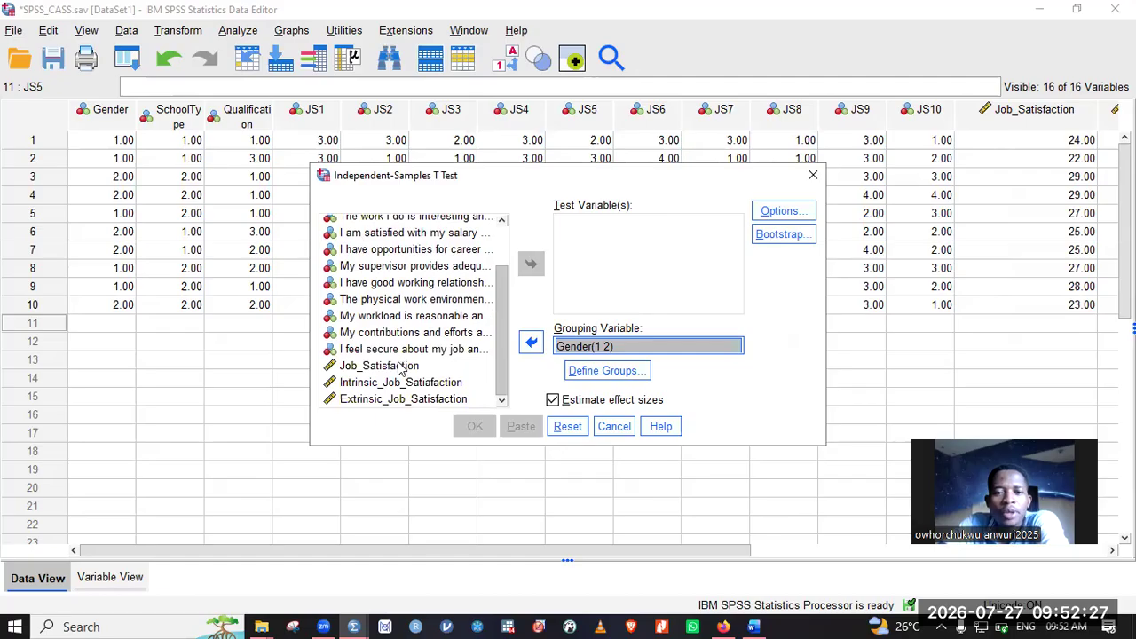
click(400, 366)
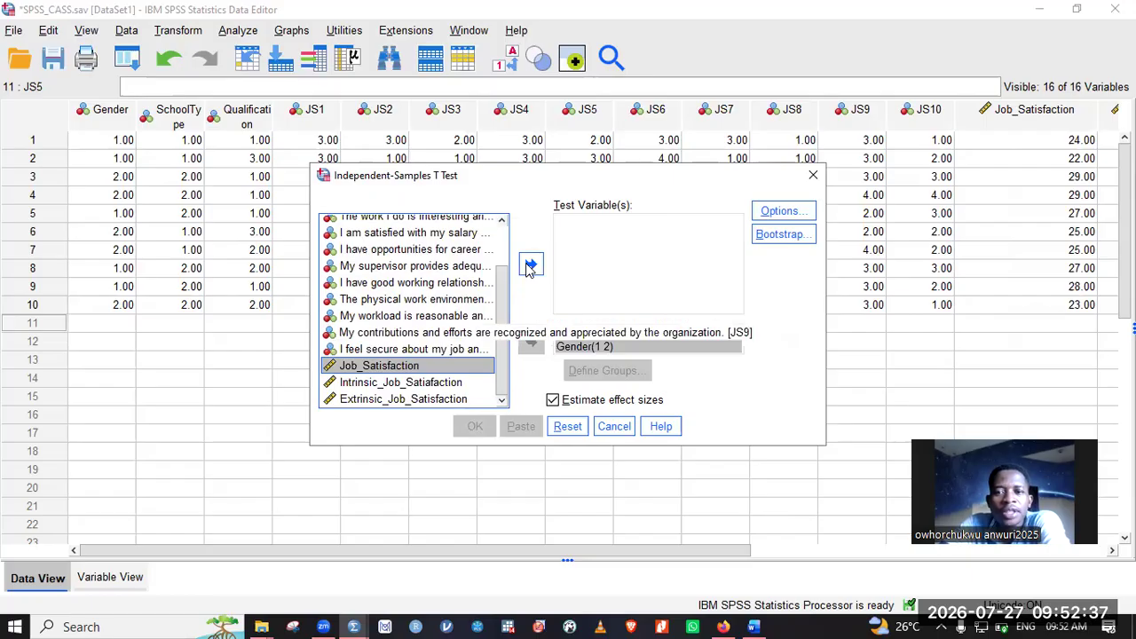
click(781, 213)
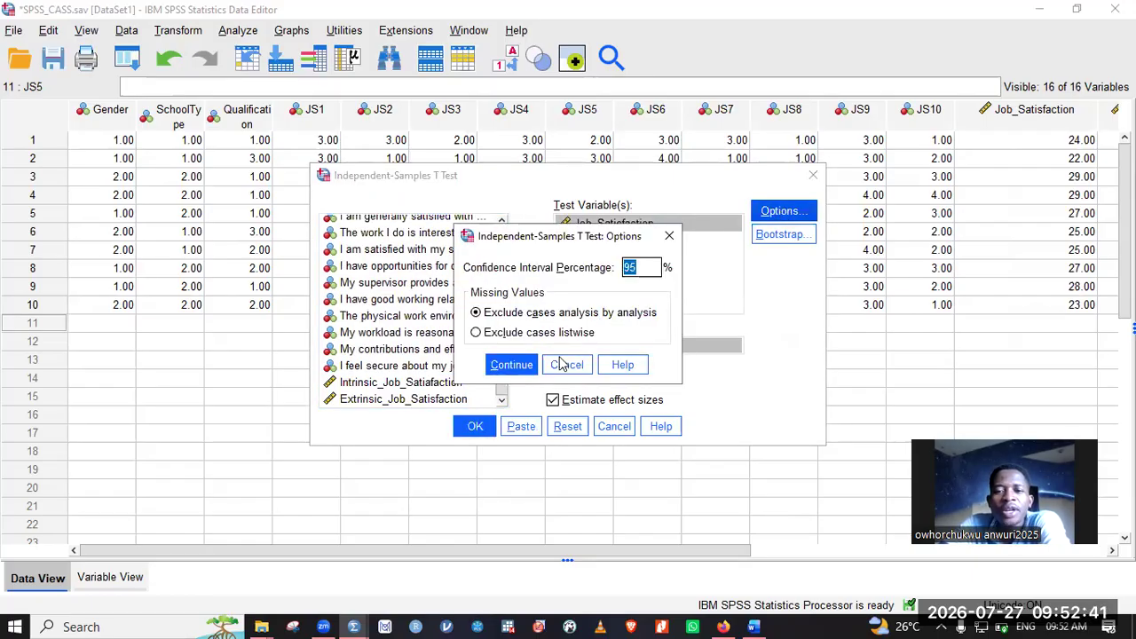
click(513, 364)
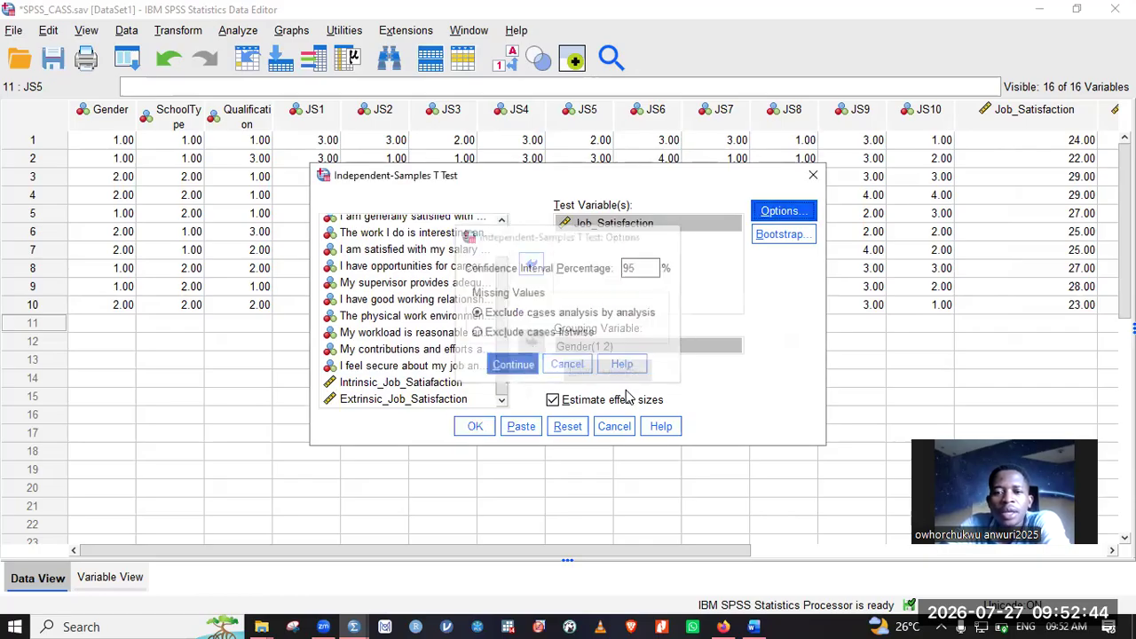
double_click(554, 403)
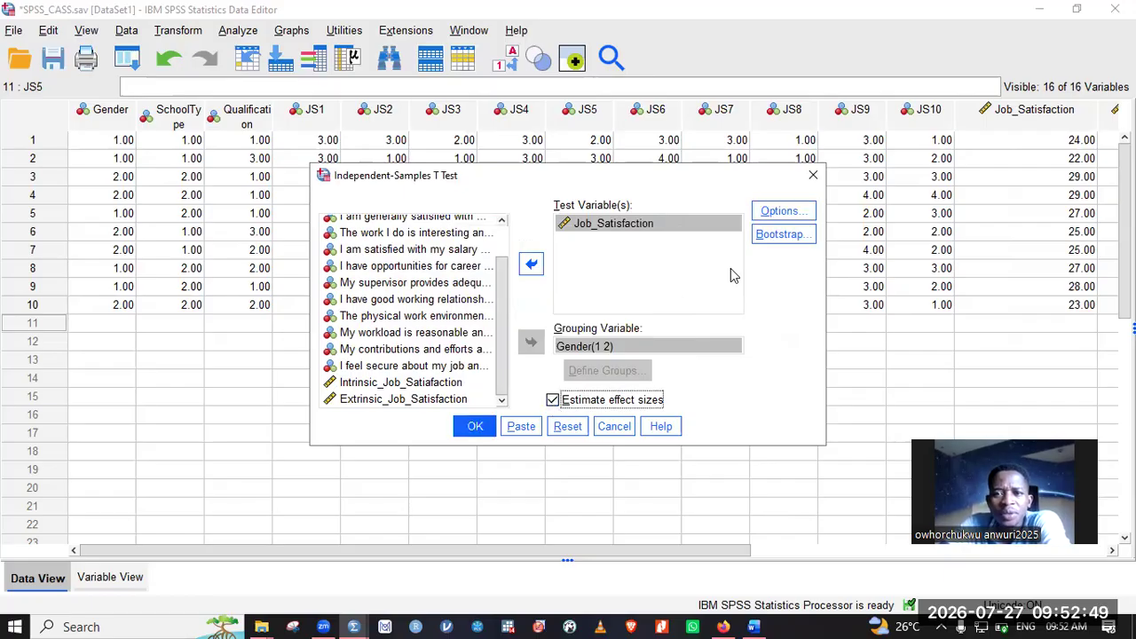
Enable simple bootstrapping with 1000 samples and 95% percentile confidence intervals, and run the t-test.
click(776, 234)
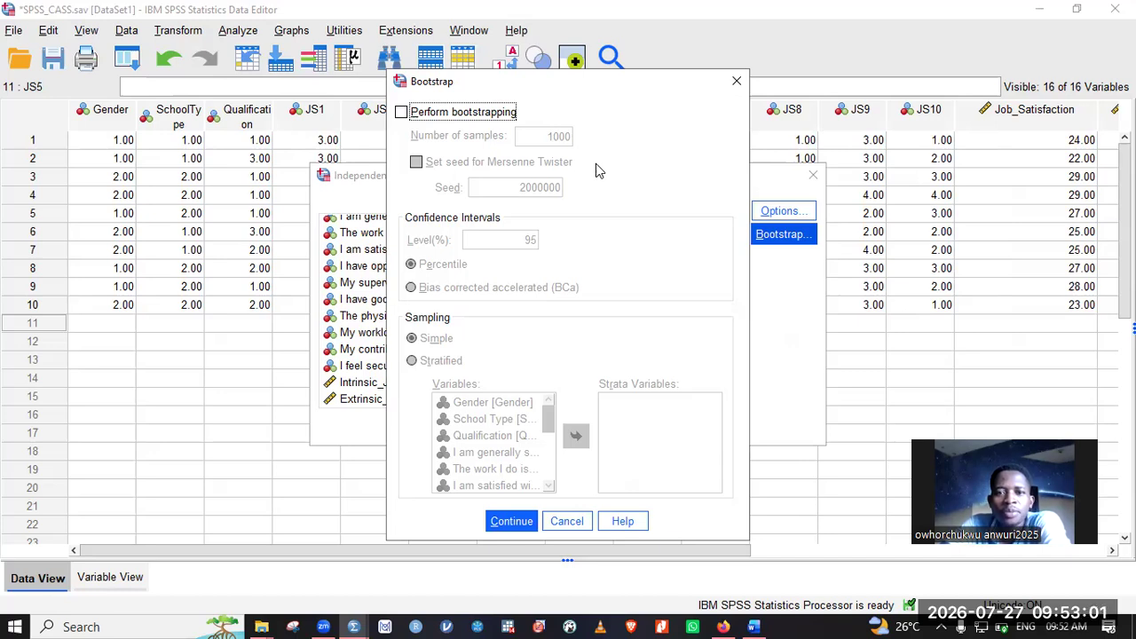
click(402, 112)
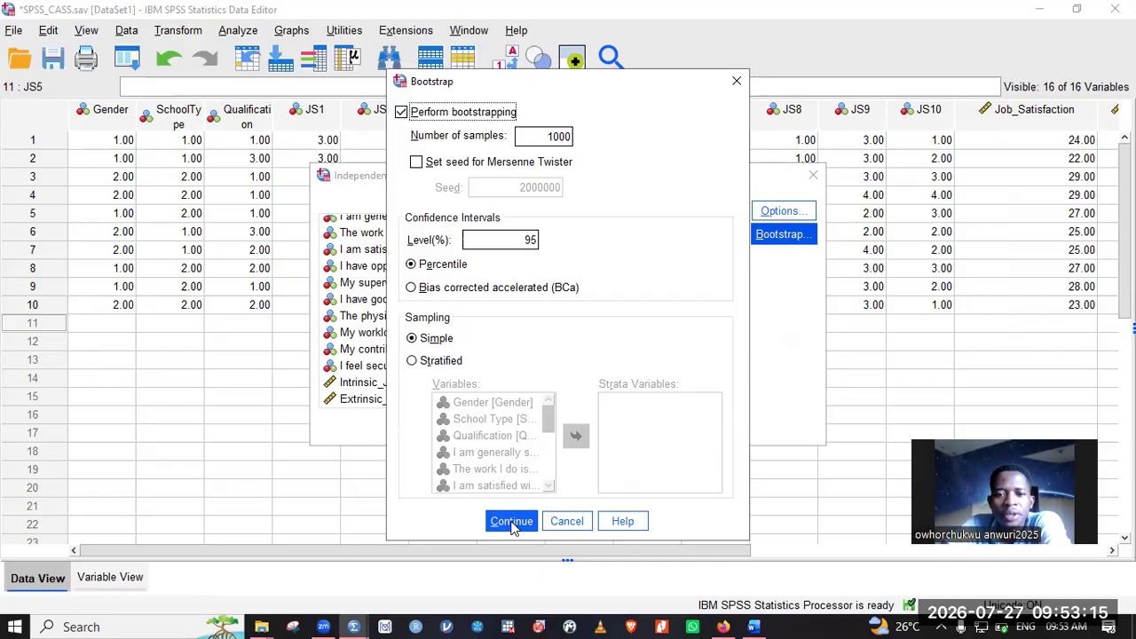
key(Return)
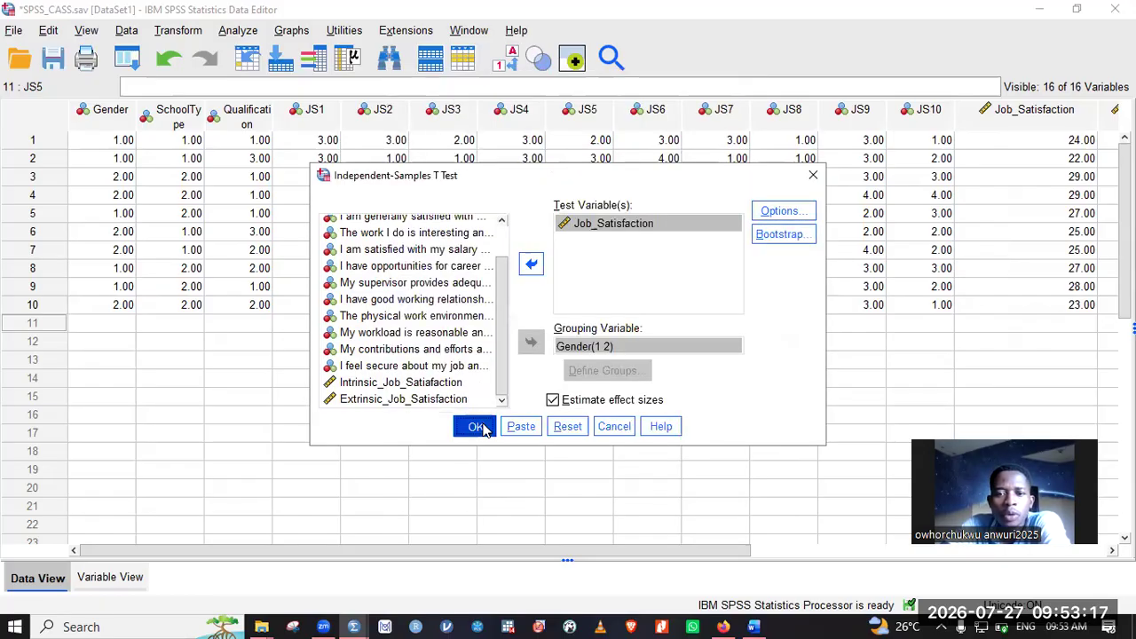
click(479, 427)
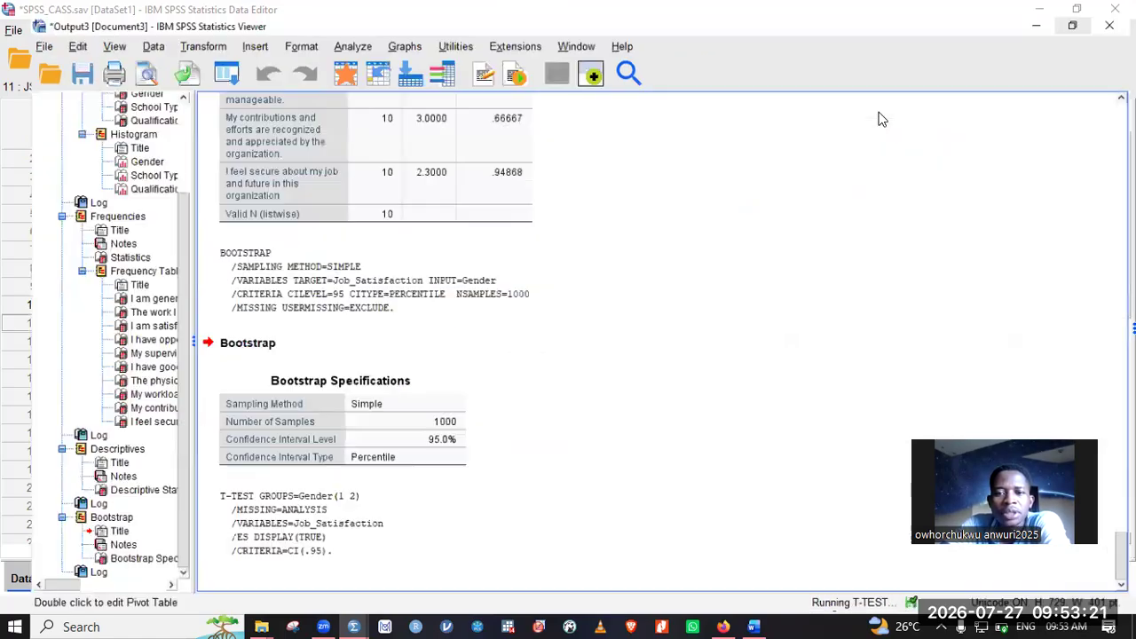
Examine the Group Statistics and Independent Samples Test tables for Job_Satisfaction, including Levene's test and the two-tailed significance.
click(881, 107)
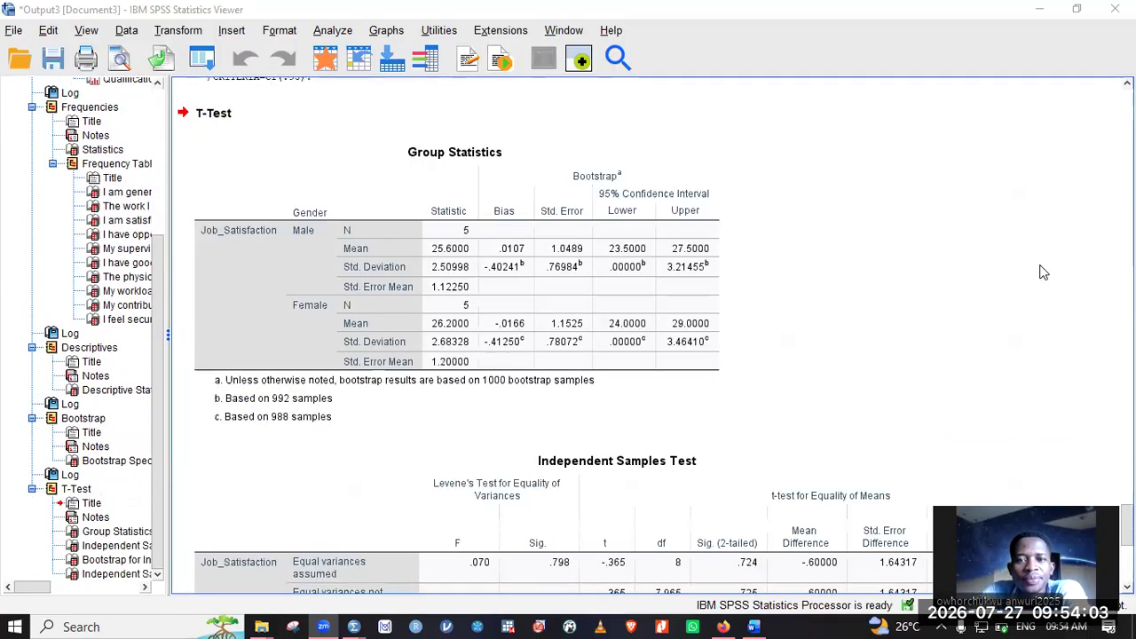
click(741, 114)
click(818, 191)
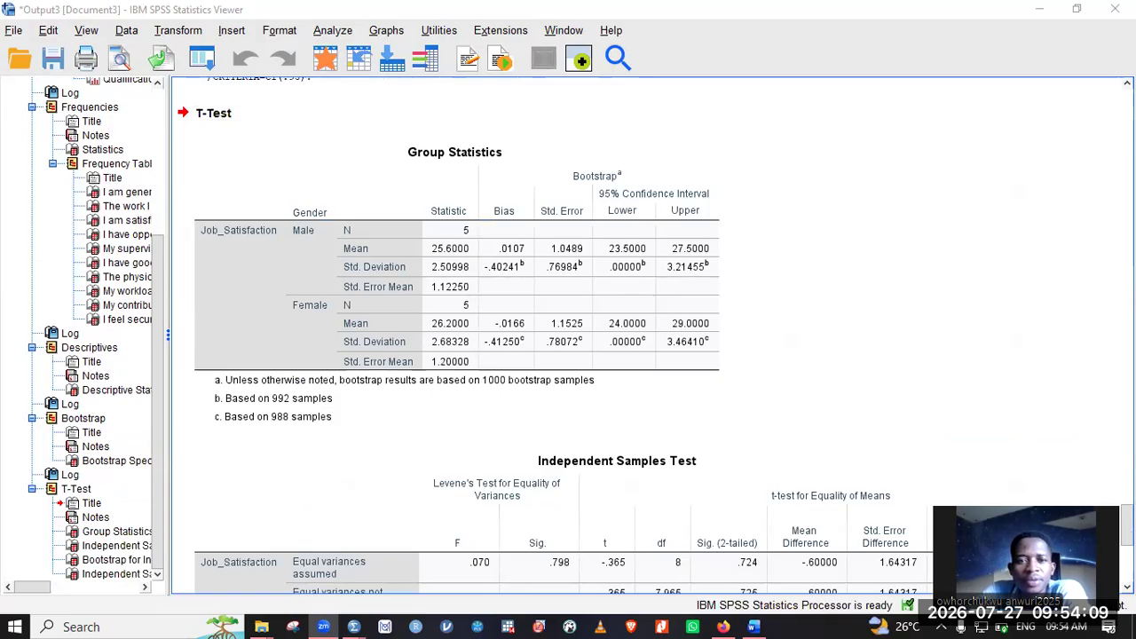
scroll(656, 335, down, 1)
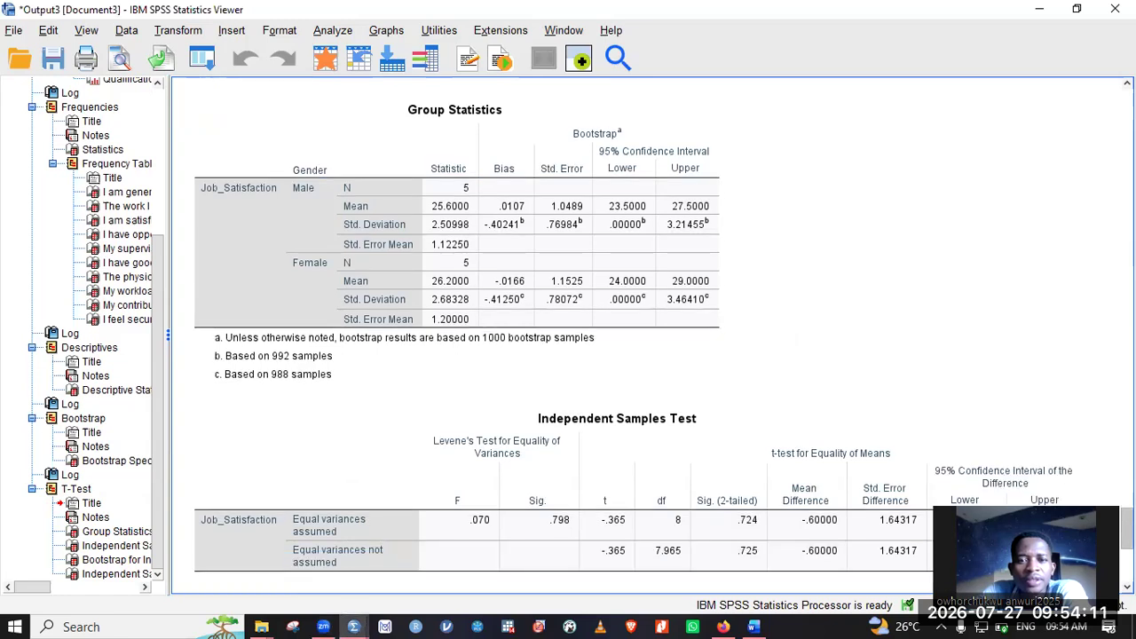
scroll(639, 338, down, 6)
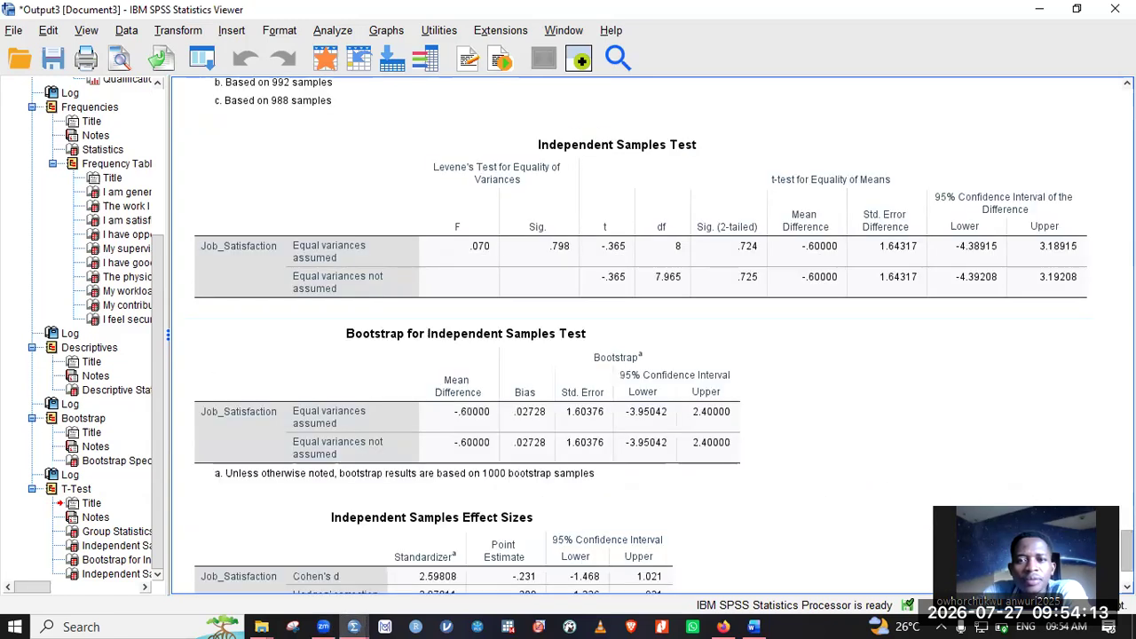
scroll(639, 337, up, 1)
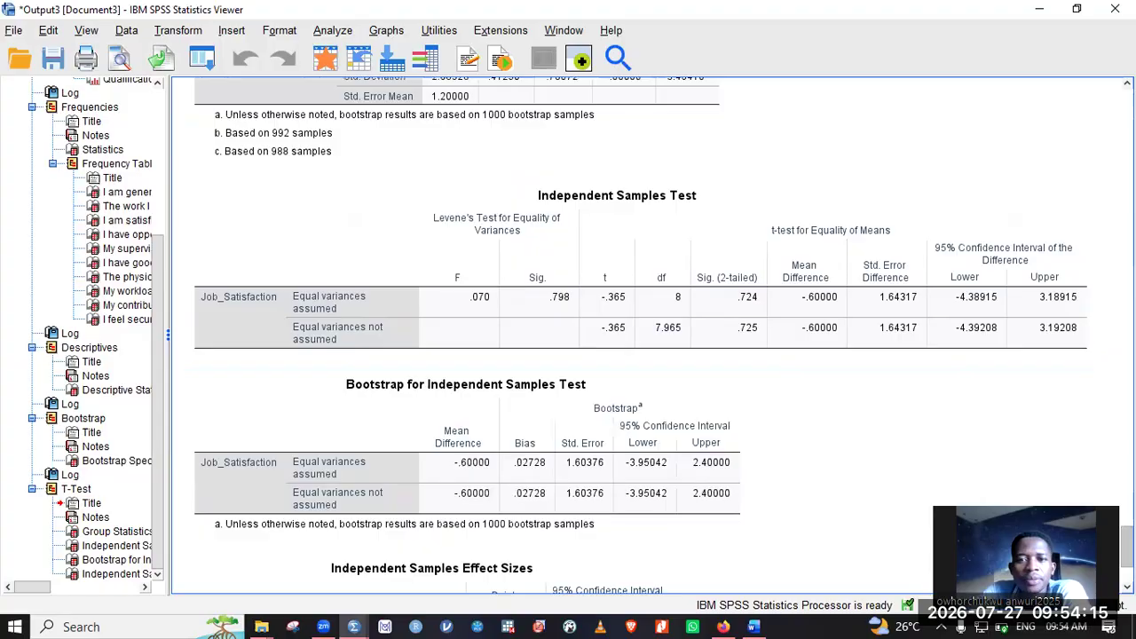
click(601, 306)
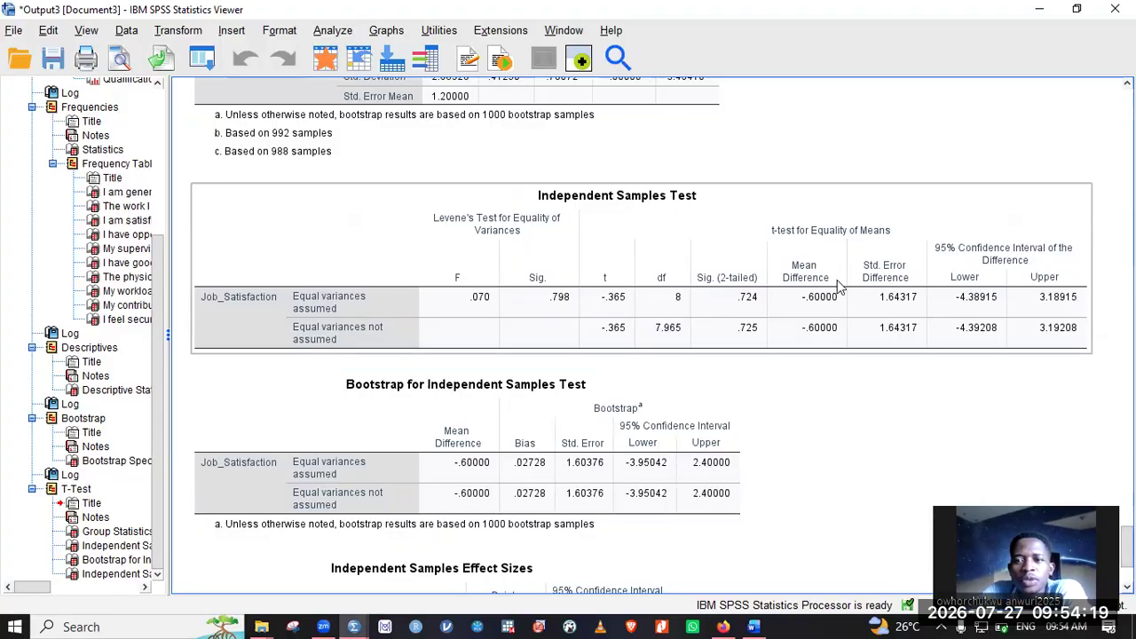
click(727, 257)
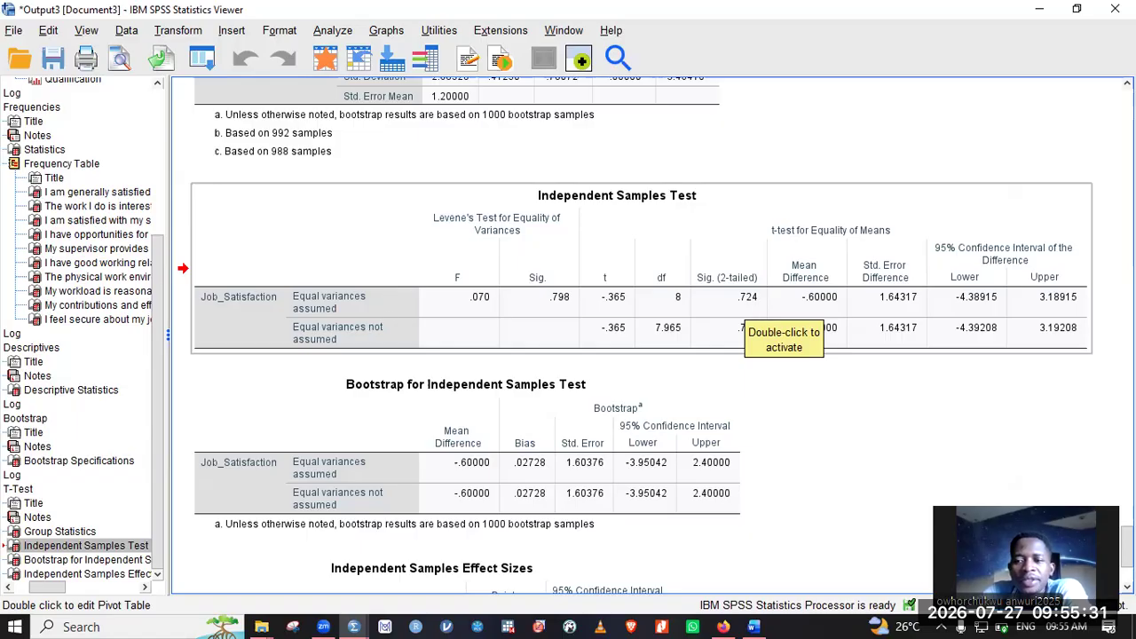
click(746, 306)
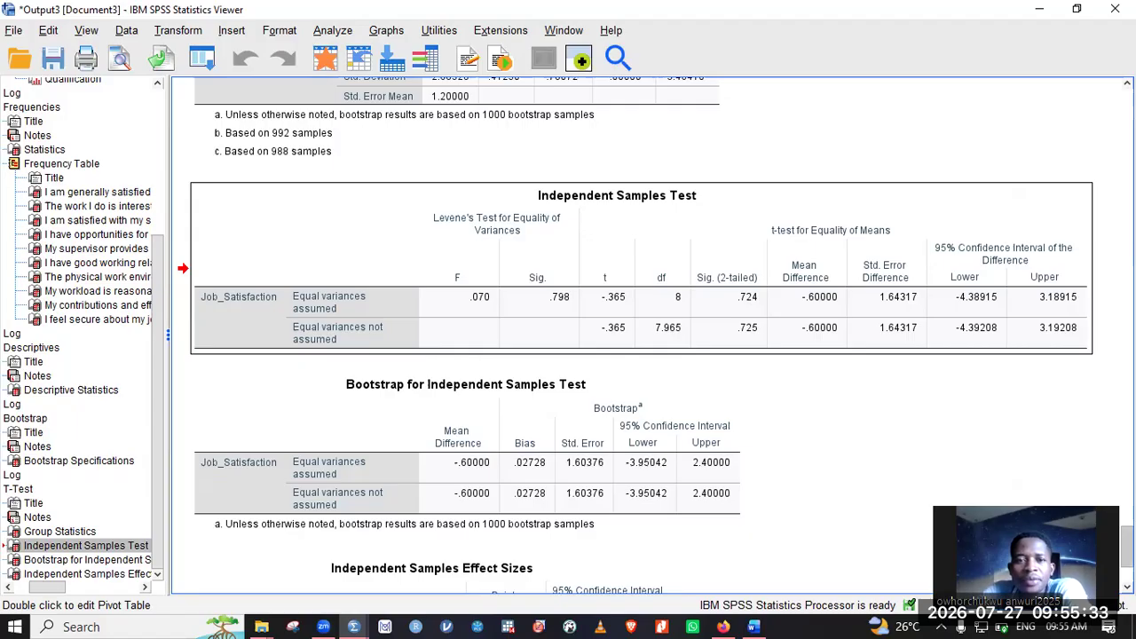
Compare the male and female group statistics with the test, bootstrap and effect size tables, and return to the earlier Descriptive Statistics output.
scroll(635, 336, up, 5)
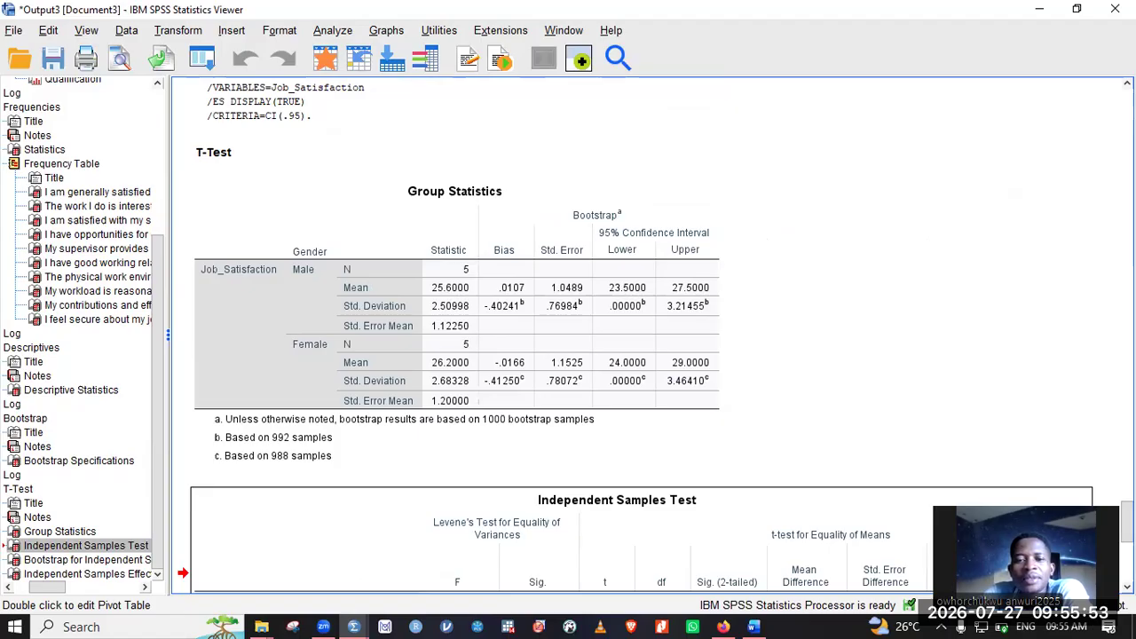
scroll(622, 337, down, 4)
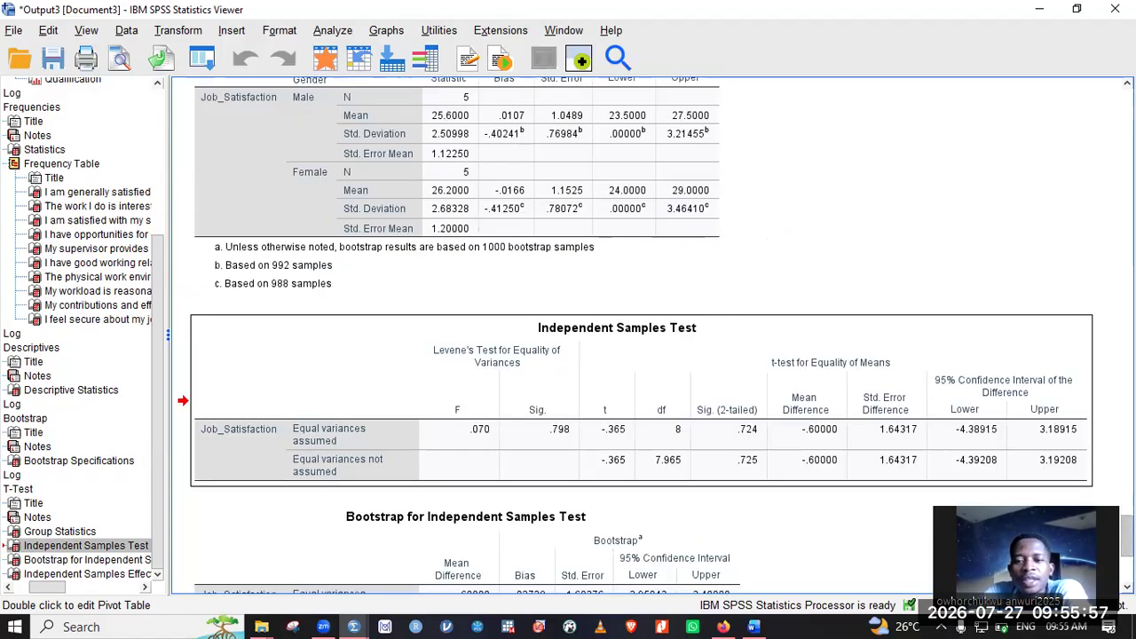
scroll(773, 234, down, 5)
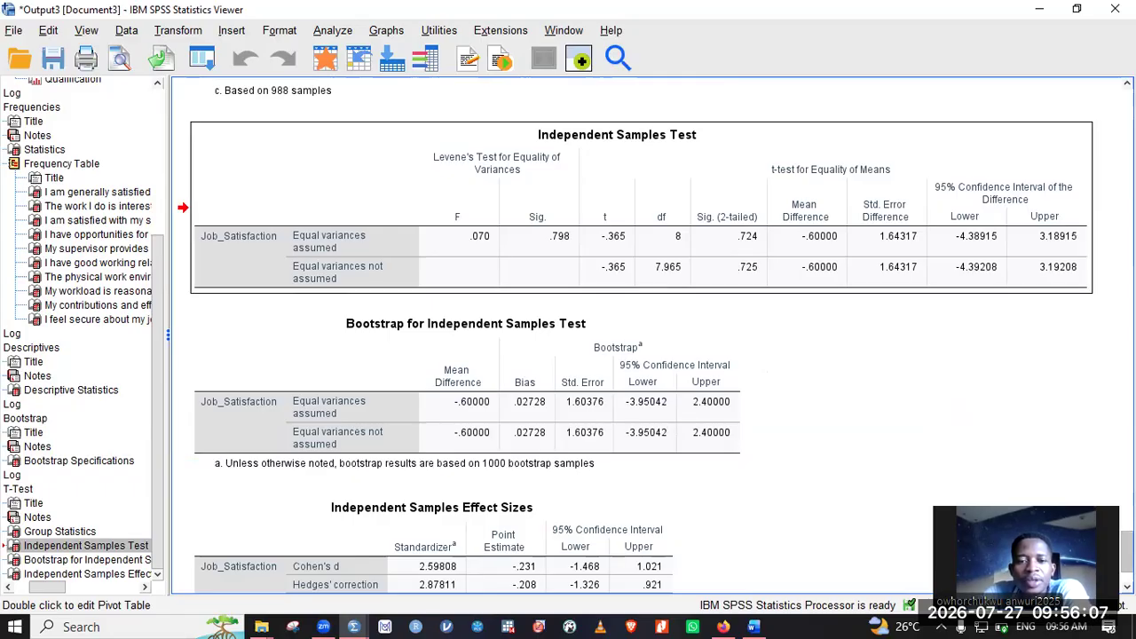
scroll(1073, 388, down, 1)
scroll(1073, 388, up, 10)
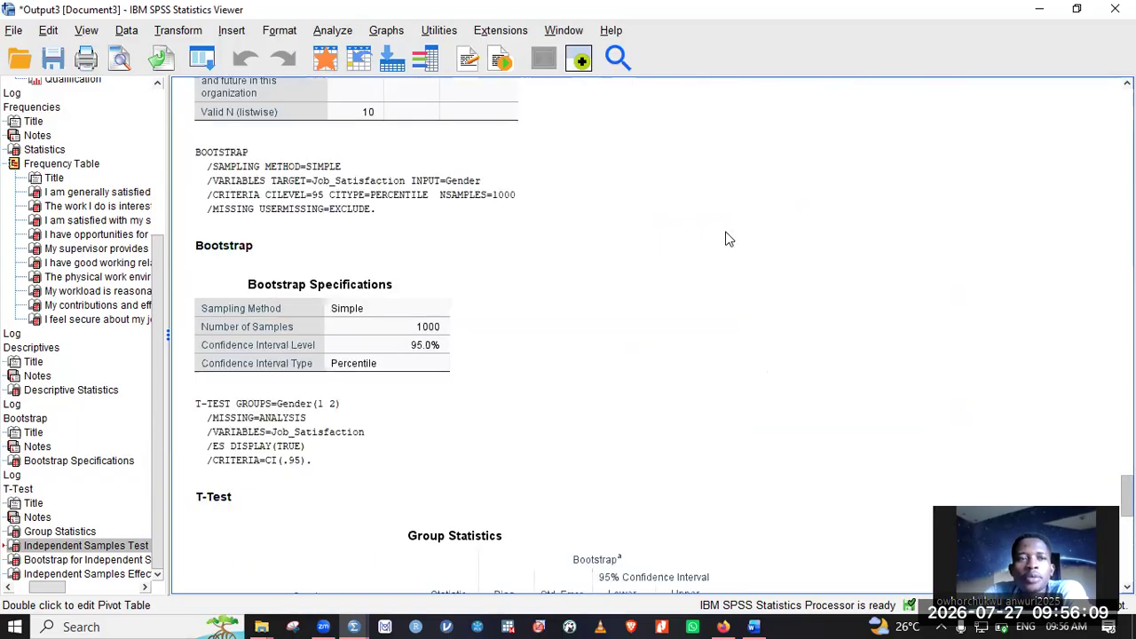
scroll(726, 238, up, 10)
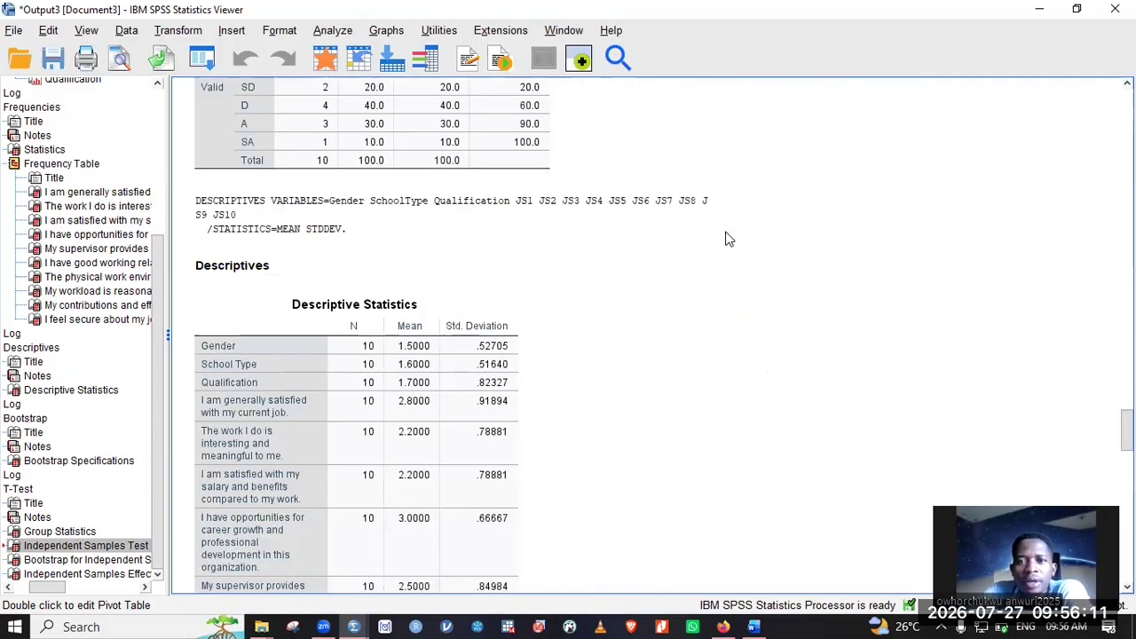